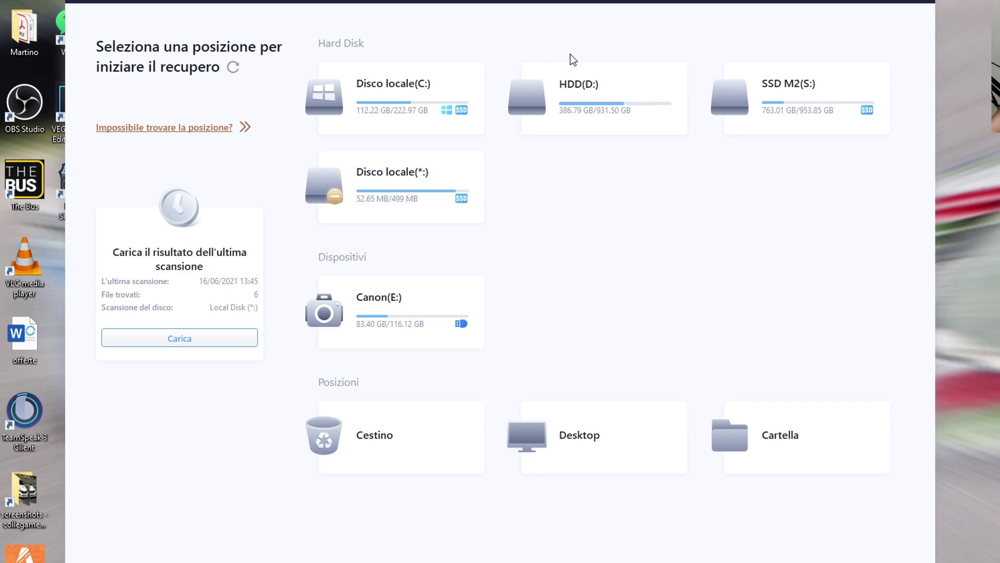
Dismiss the removable-drive antivirus scan window and start a recovery scan of the USB drive F:
{"action": "mouse_move", "coordinate": [606, 100]}
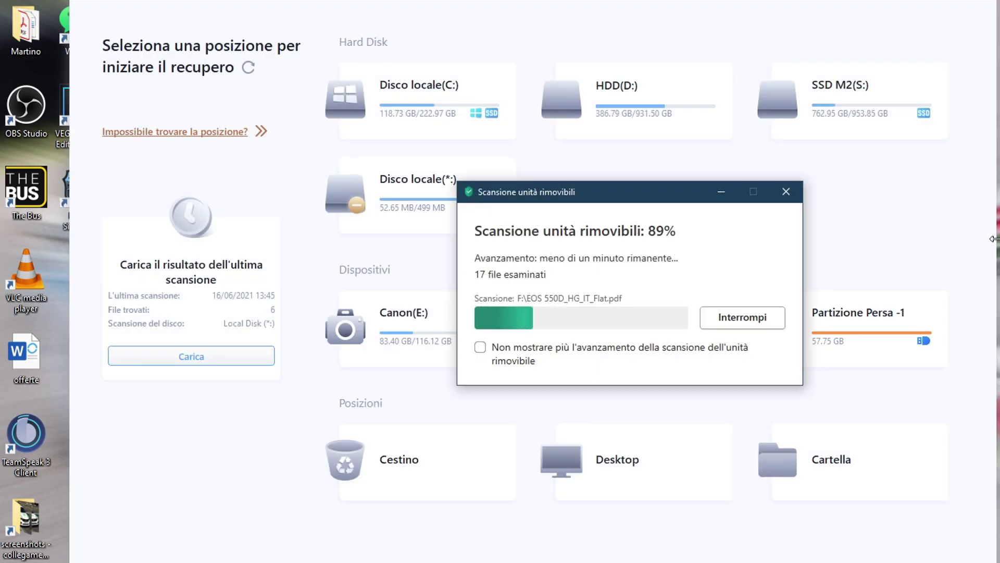
{"action": "left_click", "coordinate": [786, 192]}
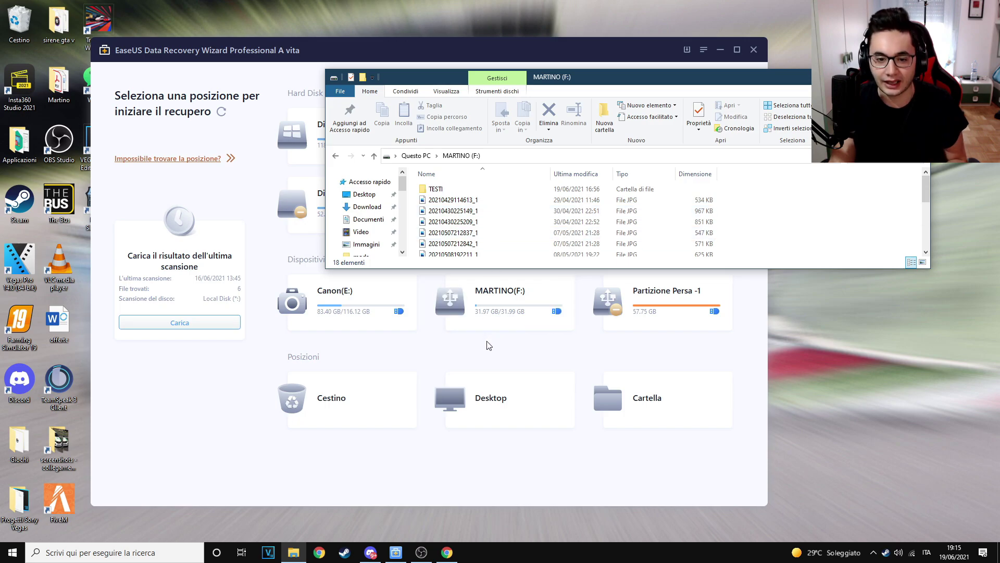
{"action": "left_click", "coordinate": [489, 345]}
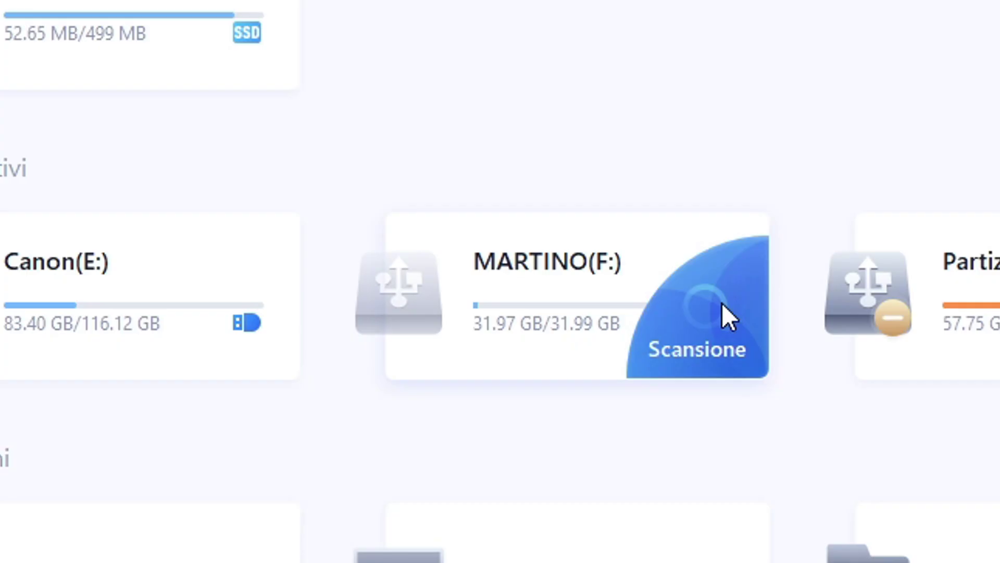
{"action": "left_click", "coordinate": [561, 308]}
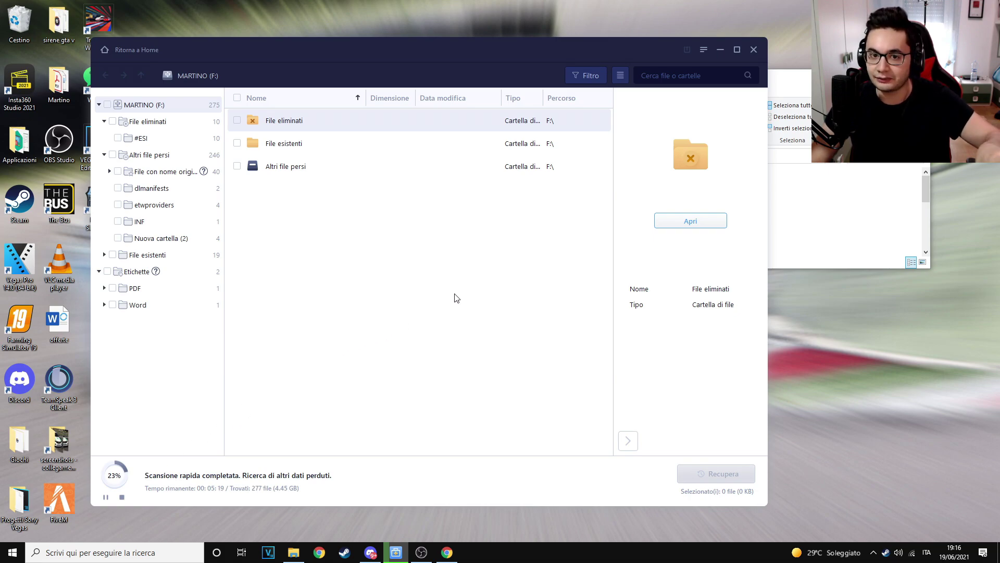
Open the #ESI folder inside File eliminati and mark the 86.50 KB tesi_modello.doc for recovery
{"action": "double_click", "coordinate": [298, 124]}
{"action": "double_click", "coordinate": [298, 124]}
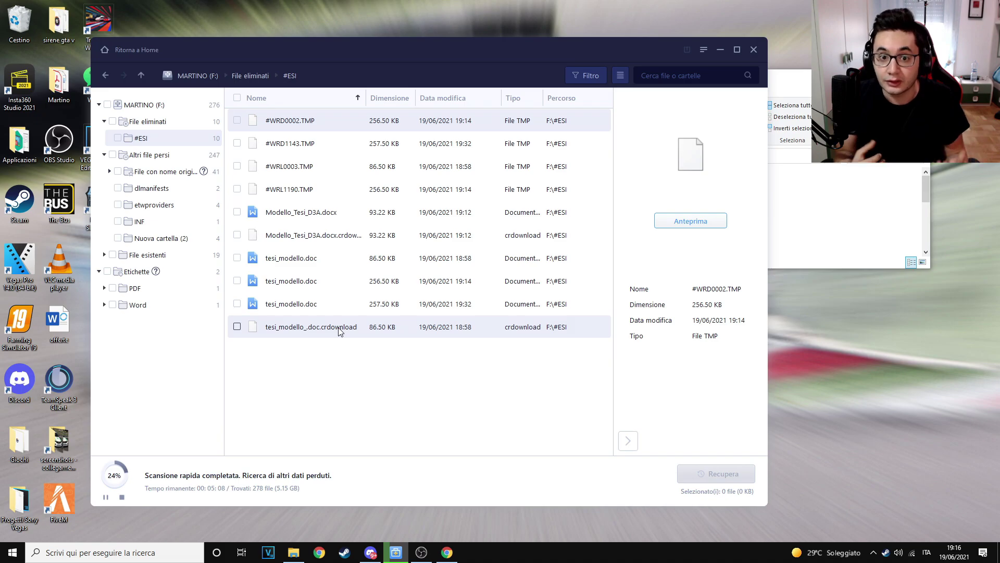
{"action": "left_click", "coordinate": [304, 311]}
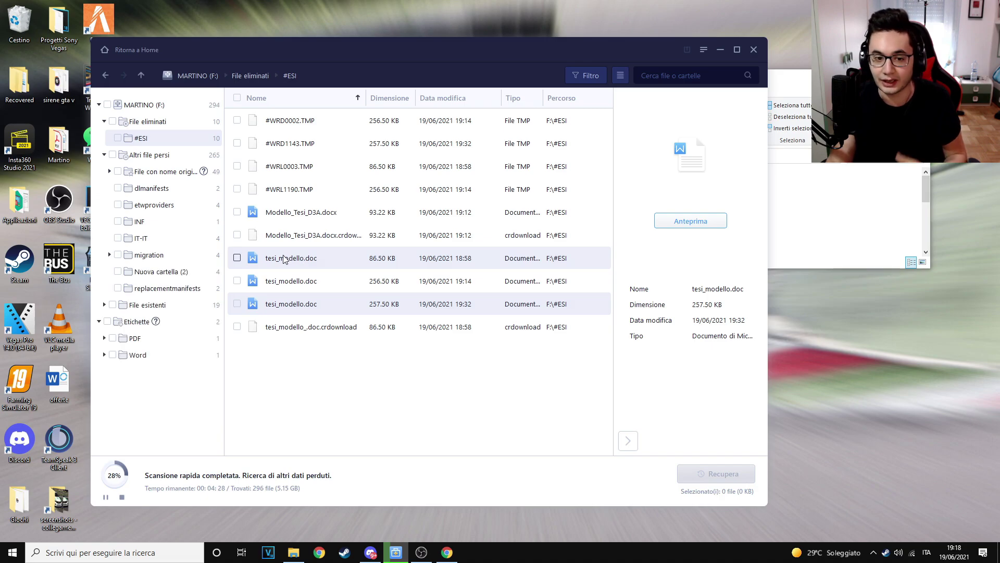
{"action": "left_click", "coordinate": [411, 259]}
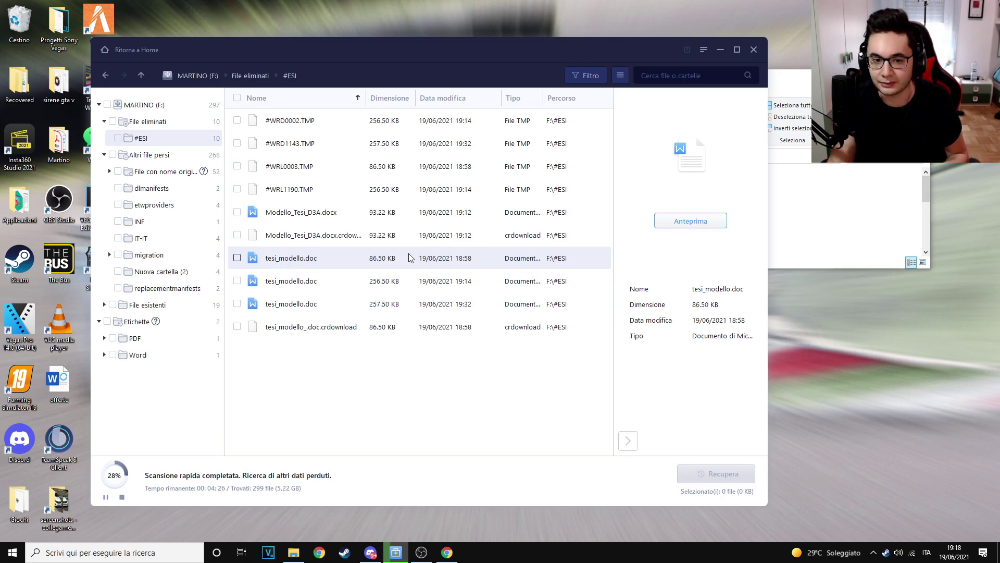
{"action": "left_click", "coordinate": [237, 257]}
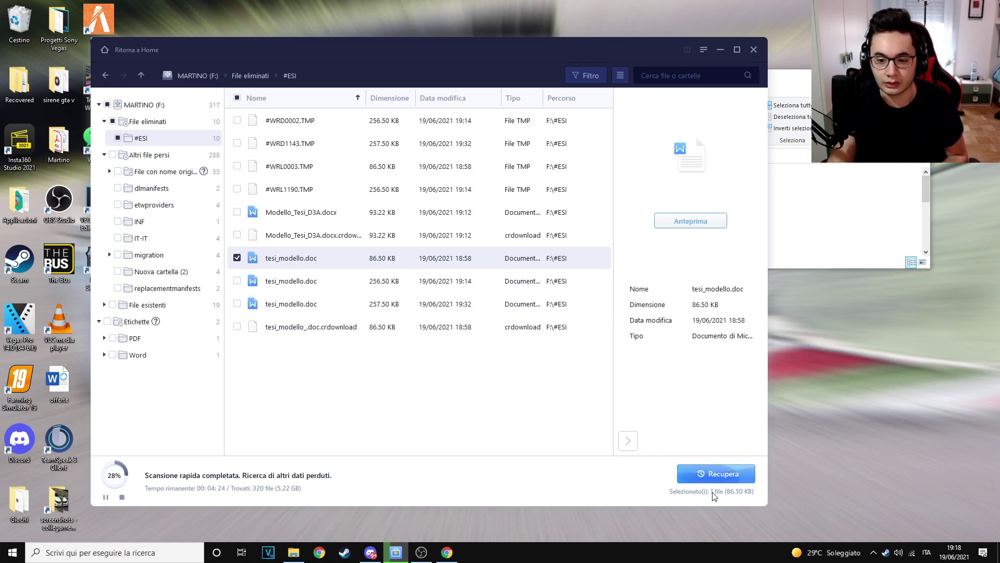
Recover the marked tesi_modello.doc to the Desktop and open the Recovered folder
{"action": "left_click", "coordinate": [715, 473]}
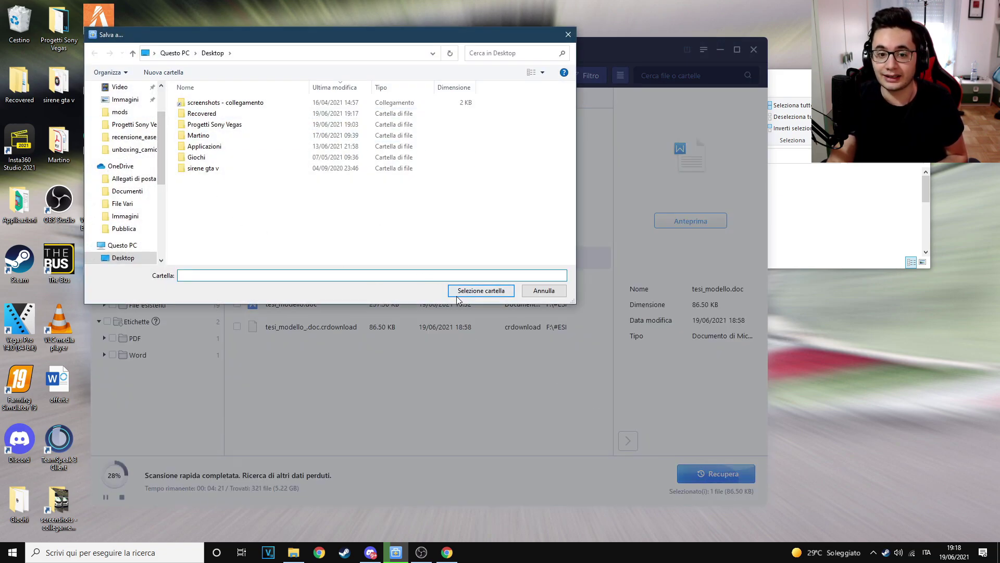
{"action": "left_click", "coordinate": [469, 295]}
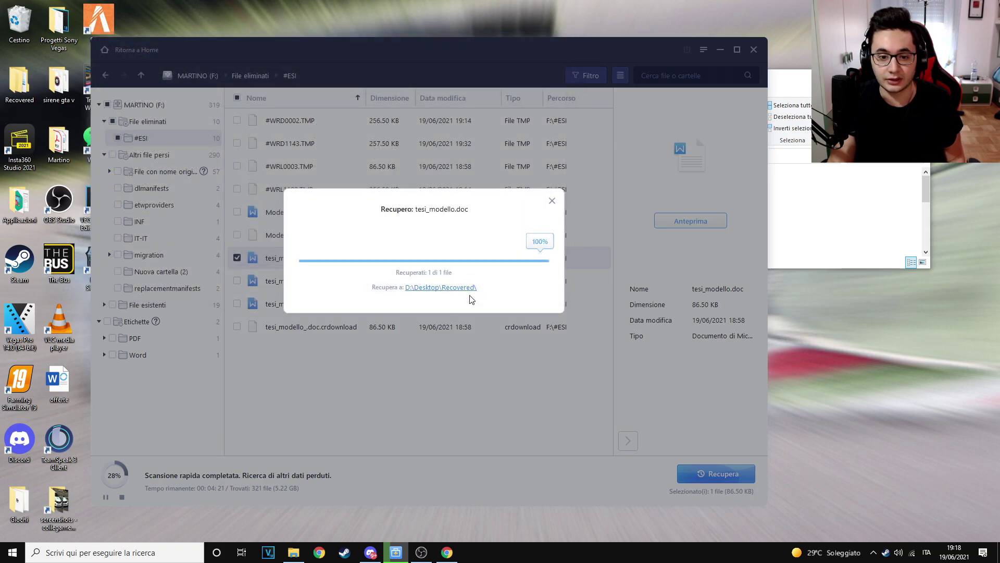
{"action": "left_click", "coordinate": [503, 283]}
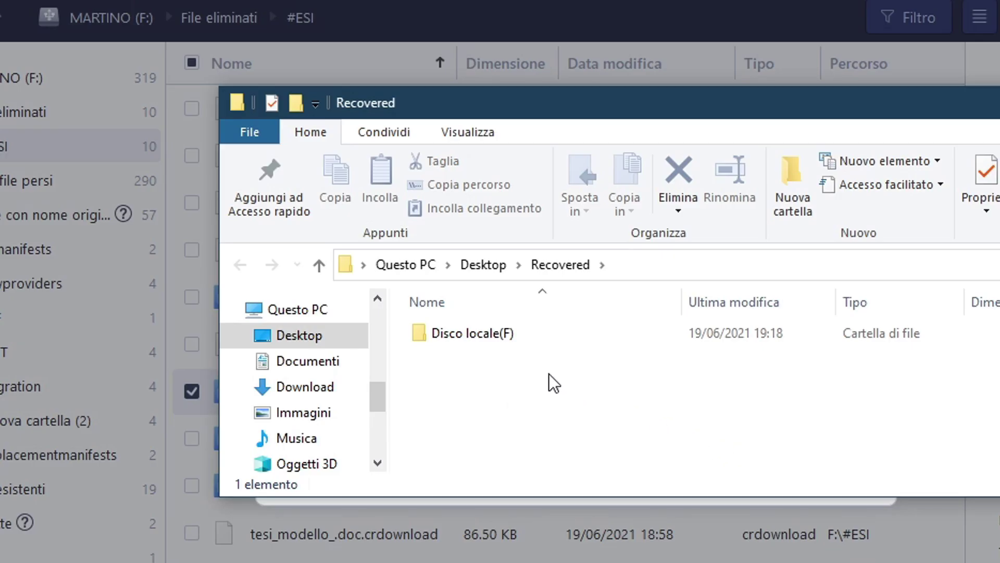
Open the recovered tesi_modello from Disco locale(F), File eliminati, #ESI_0 and look through its first page in a maximized Word window
{"action": "double_click", "coordinate": [483, 338]}
{"action": "double_click", "coordinate": [483, 339]}
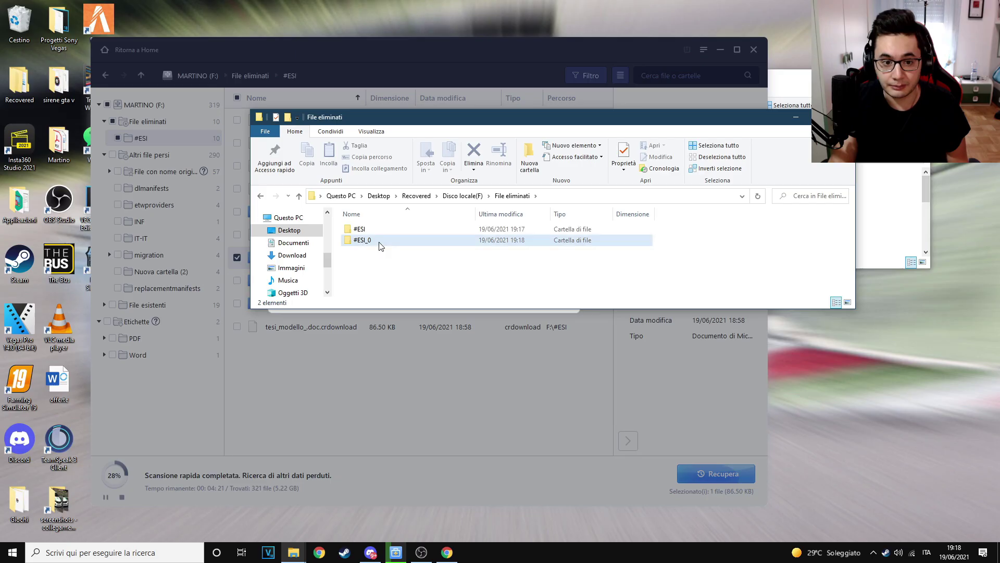
{"action": "double_click", "coordinate": [483, 355]}
{"action": "double_click", "coordinate": [485, 339]}
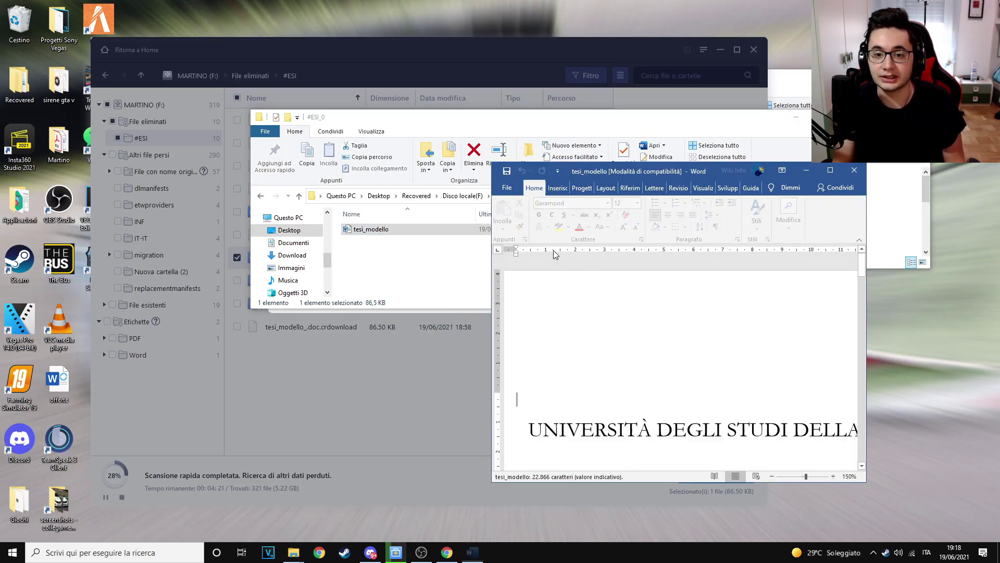
{"action": "double_click", "coordinate": [683, 171]}
{"action": "scroll", "coordinate": [572, 309], "scroll_direction": "down", "scroll_amount": 2}
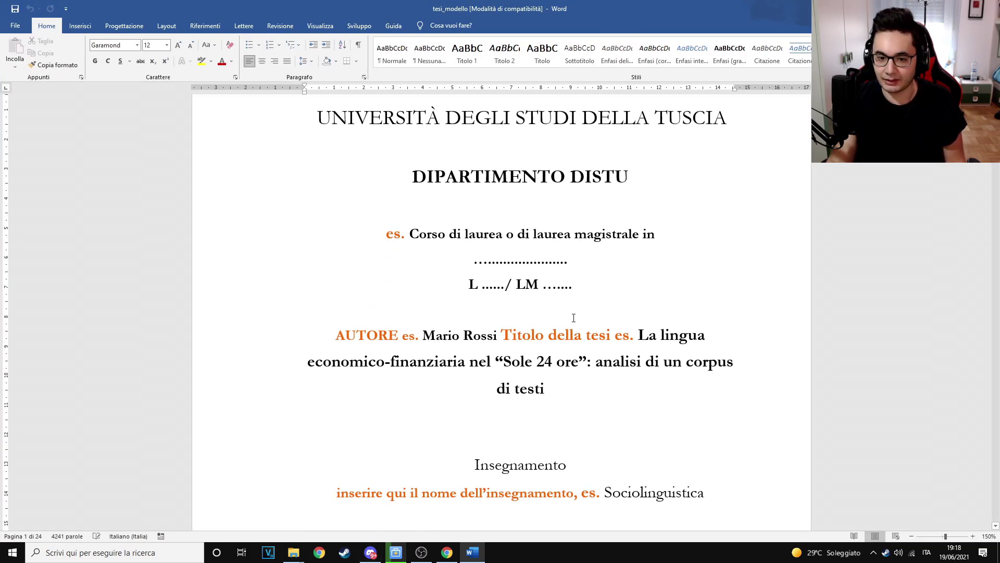
{"action": "scroll", "coordinate": [574, 318], "scroll_direction": "up", "scroll_amount": 3}
Close the recovered Word document and exit the data recovery program
{"action": "key", "text": "alt+F4"}
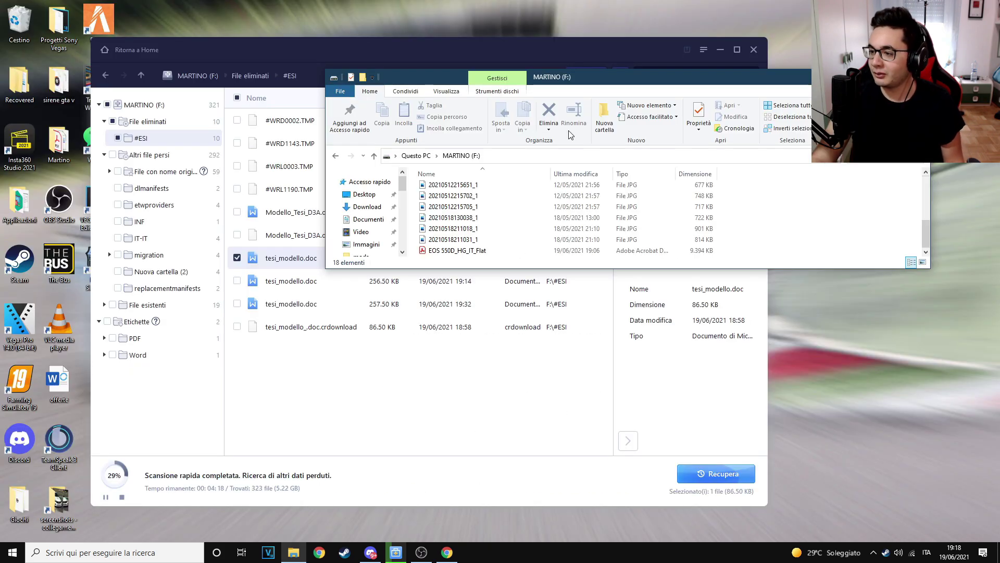
{"action": "left_click", "coordinate": [754, 51]}
{"action": "left_click", "coordinate": [457, 298]}
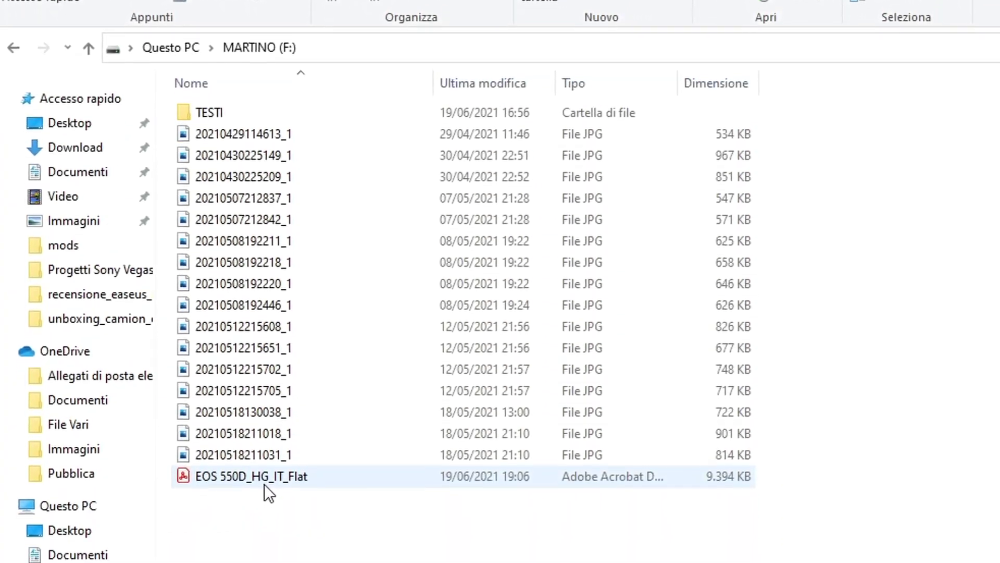
Open EOS 550D_HG_IT_Flat from drive F: and page through the camera manual
{"action": "double_click", "coordinate": [265, 484]}
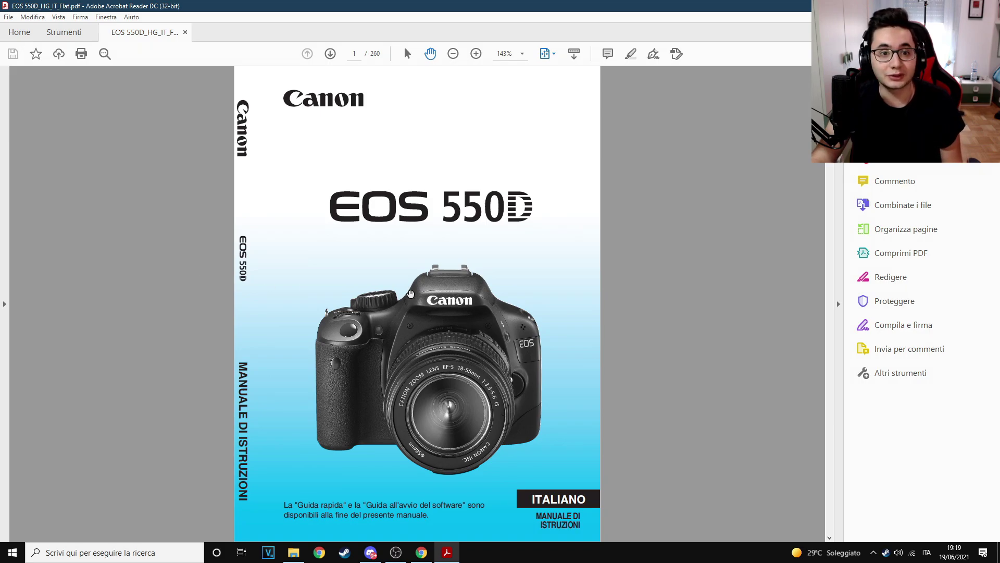
{"action": "scroll", "coordinate": [411, 294], "scroll_direction": "down", "scroll_amount": 20}
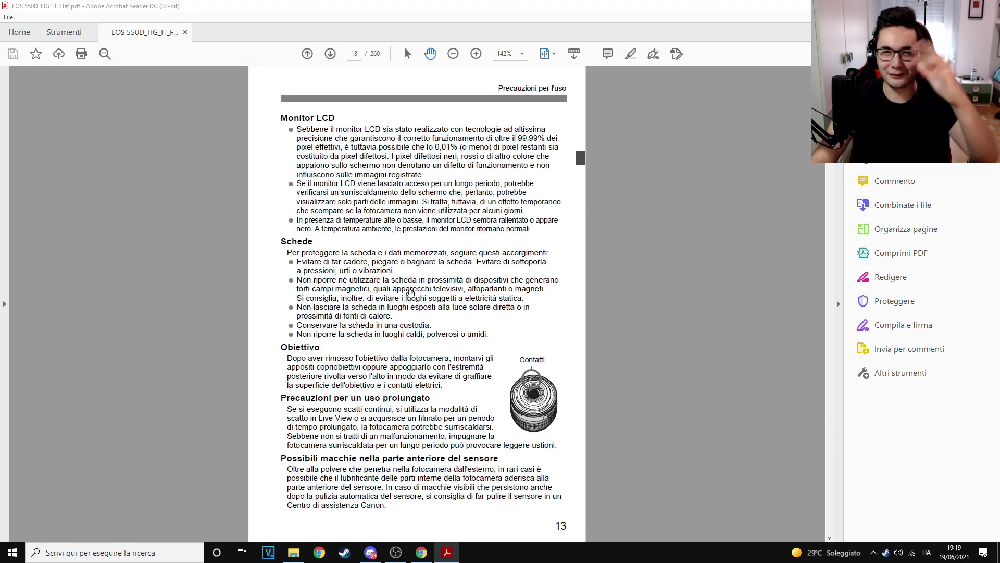
{"action": "scroll", "coordinate": [410, 292], "scroll_direction": "down", "scroll_amount": 8}
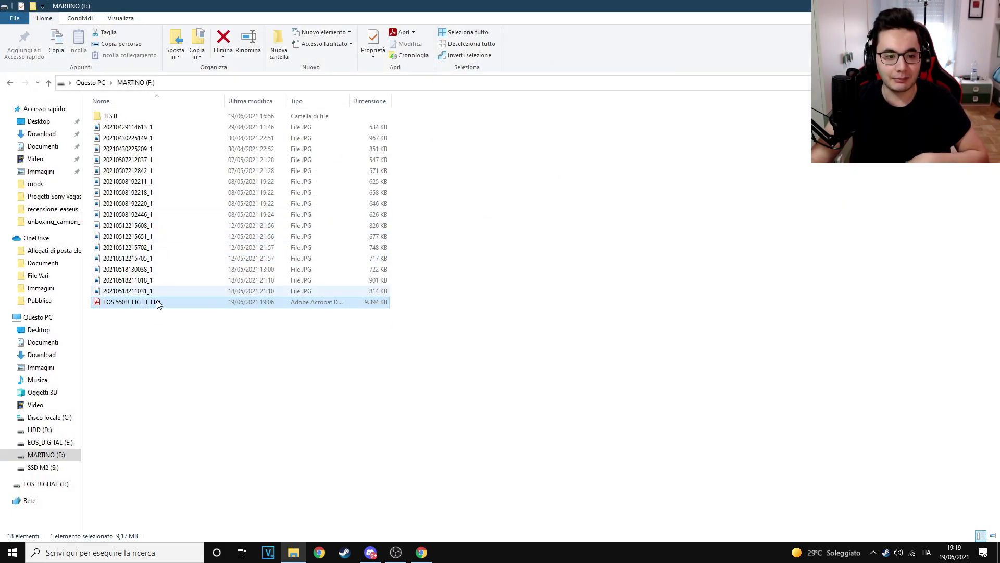
Permanently delete EOS 550D_HG_IT_Flat from drive F: and check the Recycle Bin for it
{"action": "right_click", "coordinate": [162, 302]}
{"action": "left_click", "coordinate": [194, 500]}
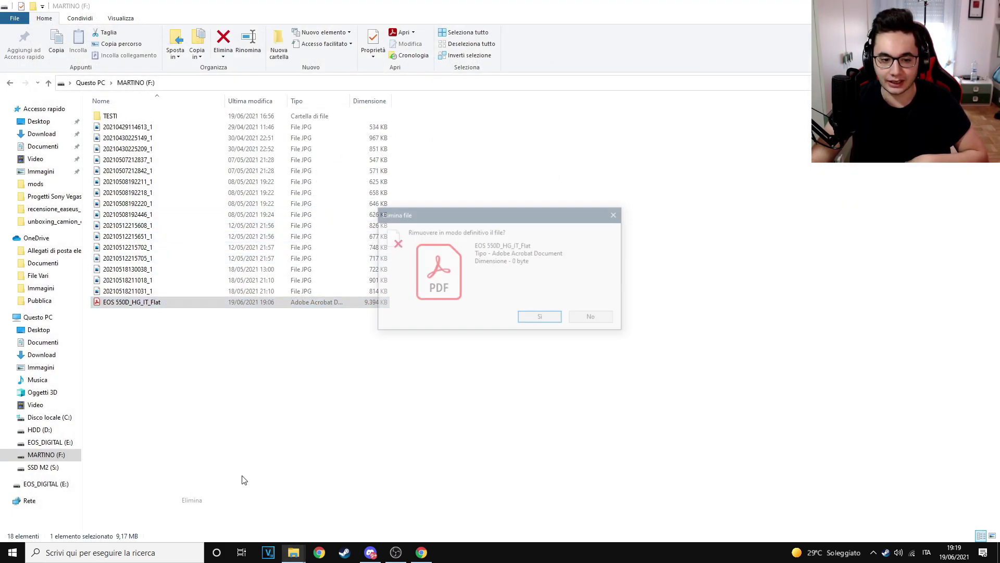
{"action": "left_click", "coordinate": [538, 318]}
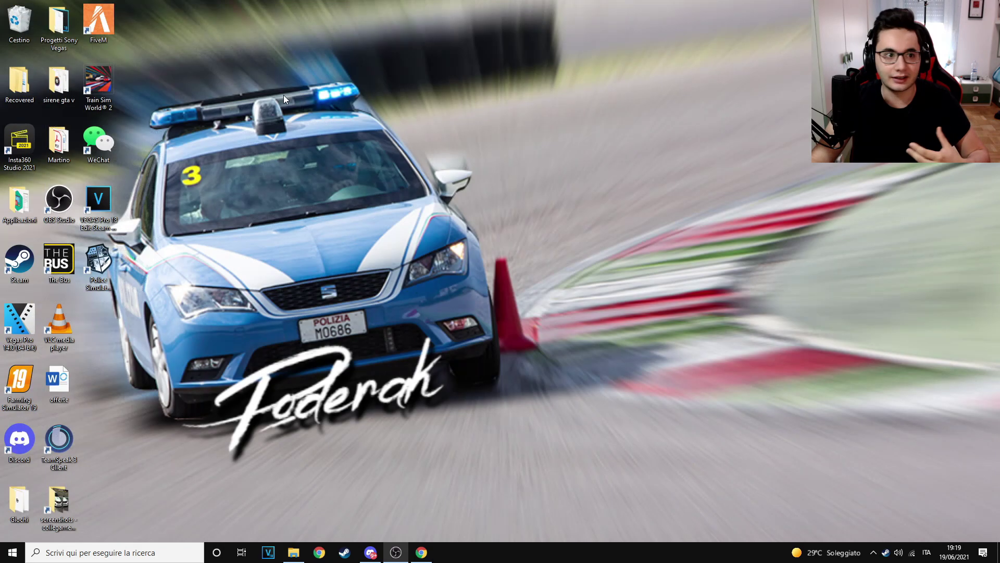
{"action": "double_click", "coordinate": [19, 21]}
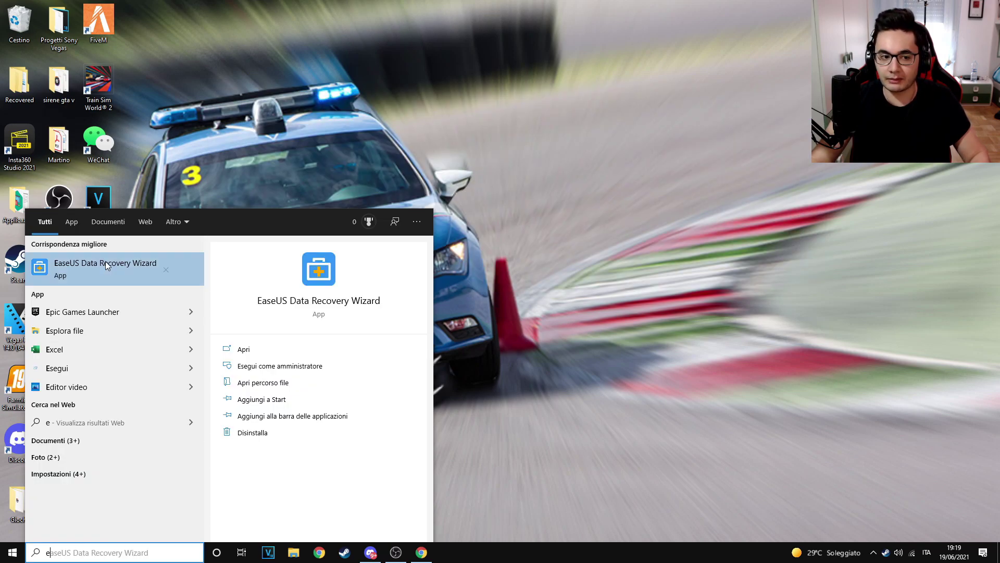
Launch EaseUS Data Recovery Wizard and start a scan of the USB drive F:
{"action": "left_click", "coordinate": [106, 266]}
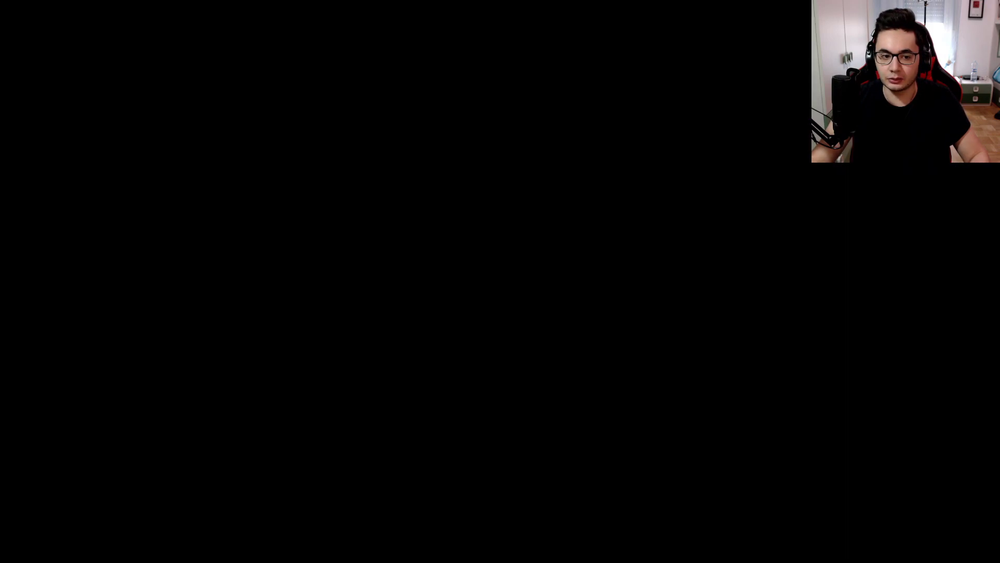
{"action": "left_click", "coordinate": [433, 351]}
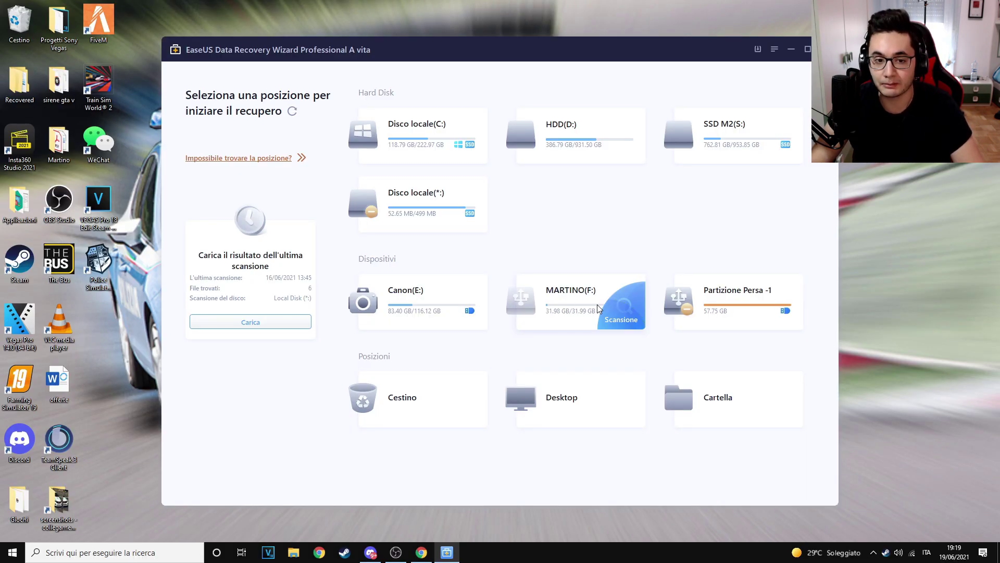
{"action": "left_click", "coordinate": [598, 304]}
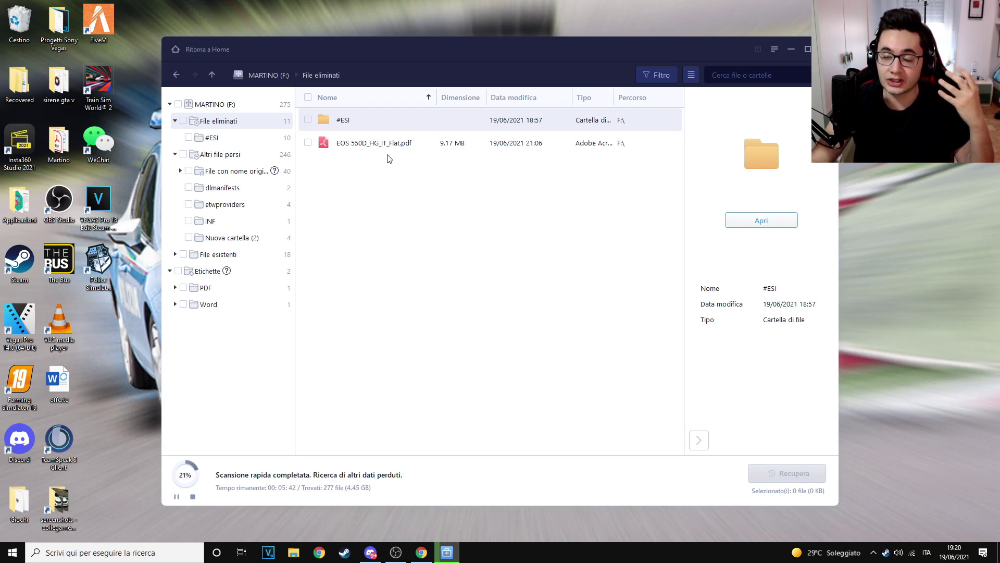
Mark EOS 550D_HG_IT_Flat.pdf in File eliminati and recover it to the Desktop
{"action": "left_click", "coordinate": [308, 143]}
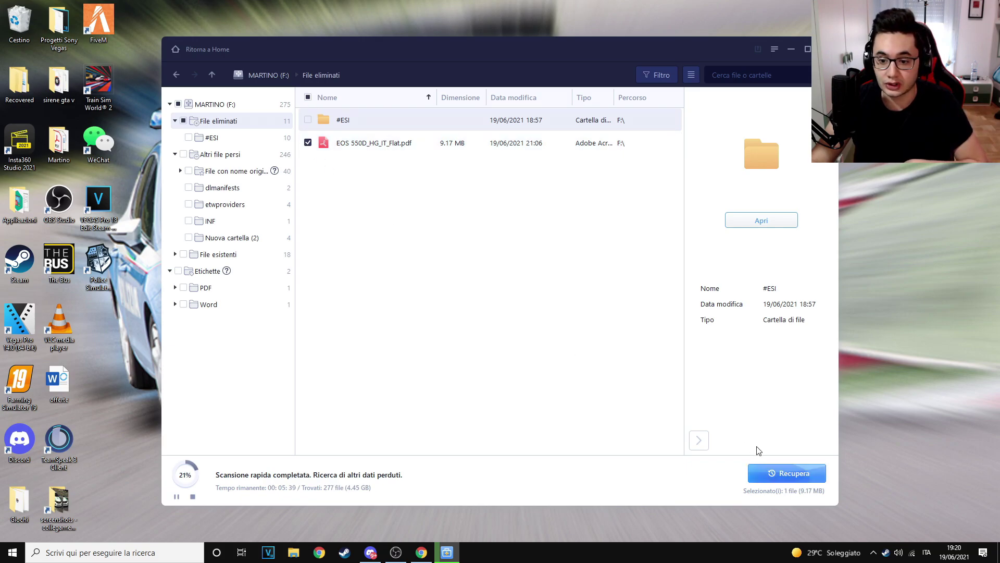
{"action": "left_click", "coordinate": [786, 473]}
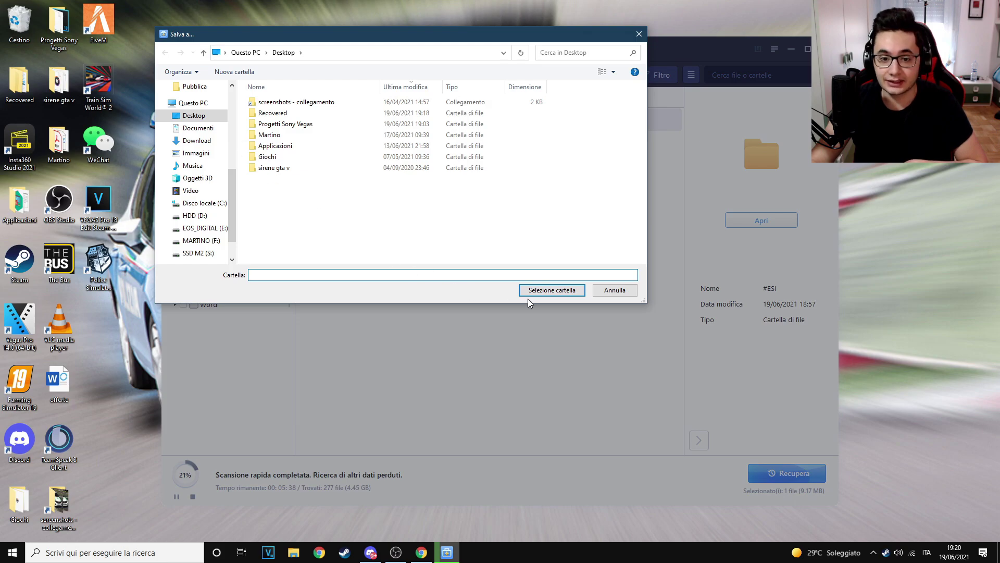
{"action": "left_click", "coordinate": [556, 290]}
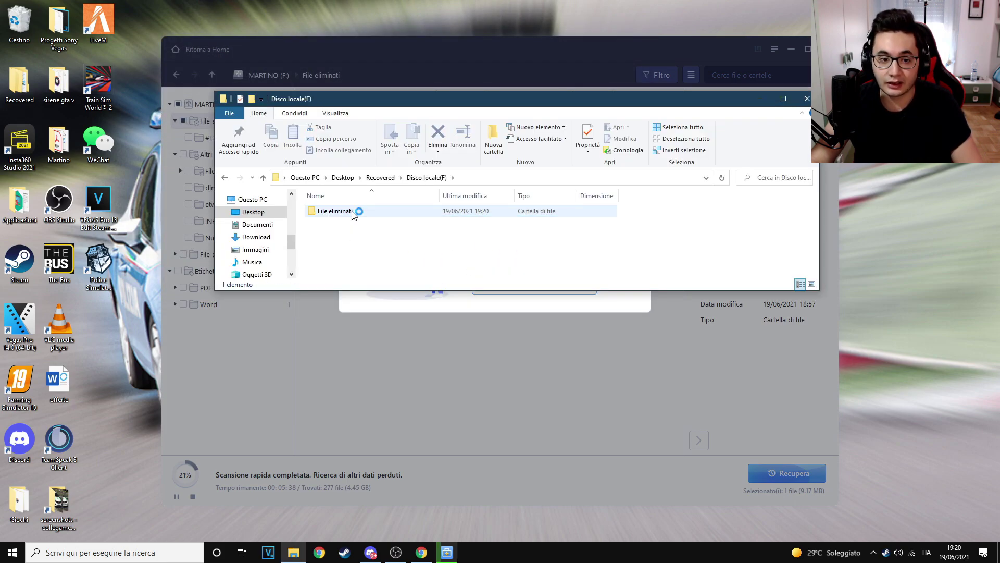
Open the recovered EOS 550D_HG_IT_Flat from the File eliminati folder and page through it to check its content
{"action": "double_click", "coordinate": [353, 212]}
{"action": "left_click", "coordinate": [359, 233]}
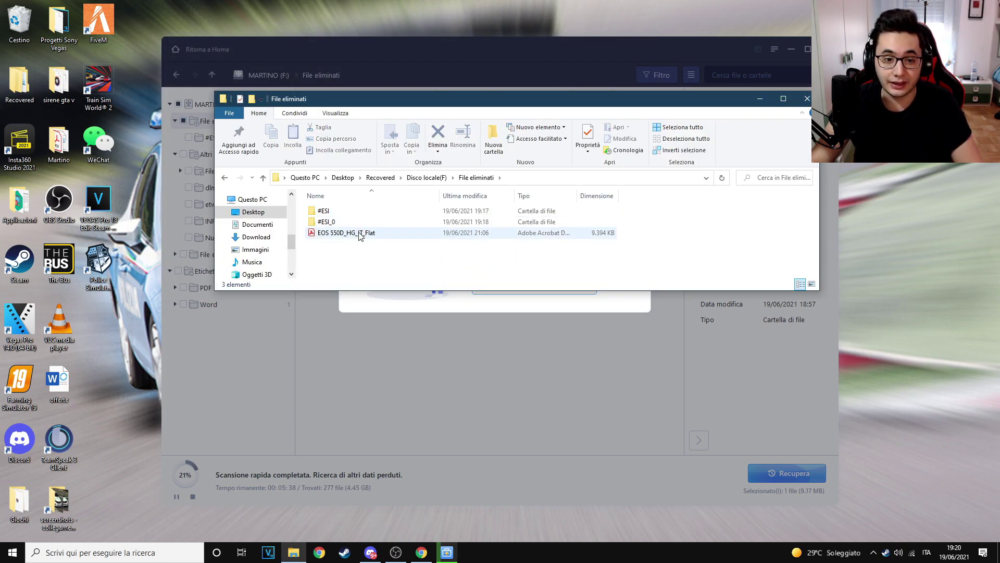
{"action": "double_click", "coordinate": [359, 233]}
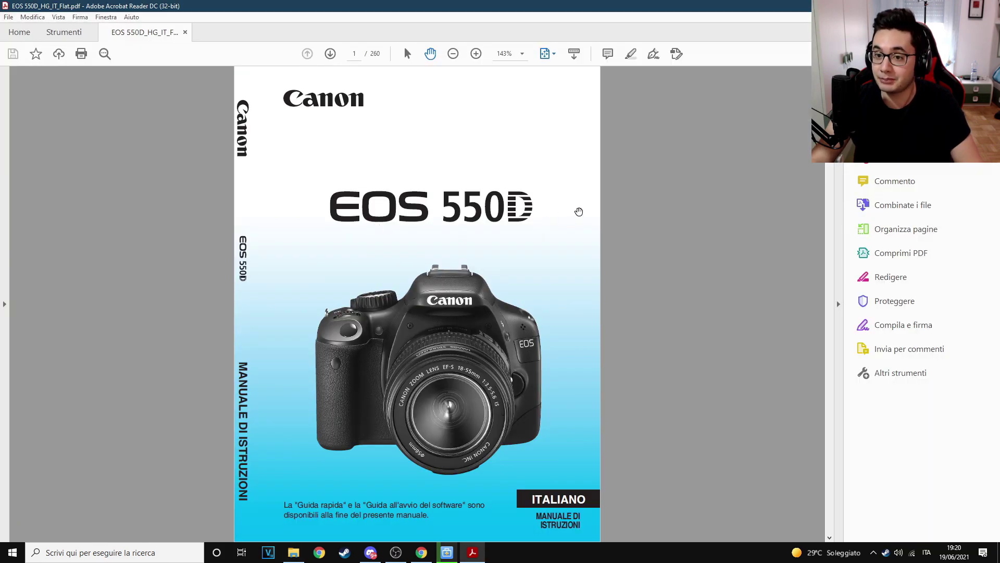
{"action": "scroll", "coordinate": [578, 209], "scroll_direction": "down", "scroll_amount": 5}
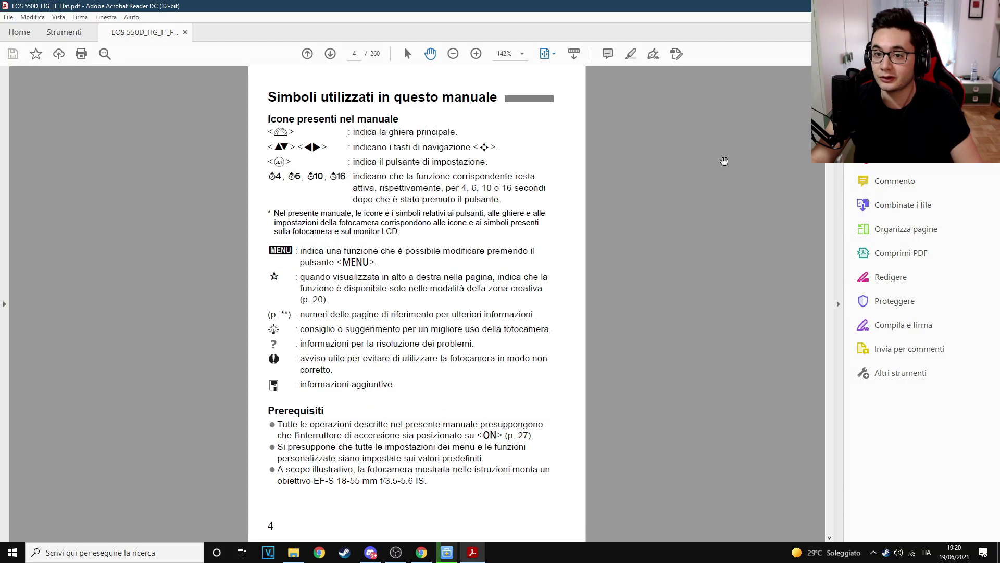
{"action": "scroll", "coordinate": [708, 162], "scroll_direction": "up", "scroll_amount": 5}
{"action": "scroll", "coordinate": [591, 171], "scroll_direction": "down", "scroll_amount": 3}
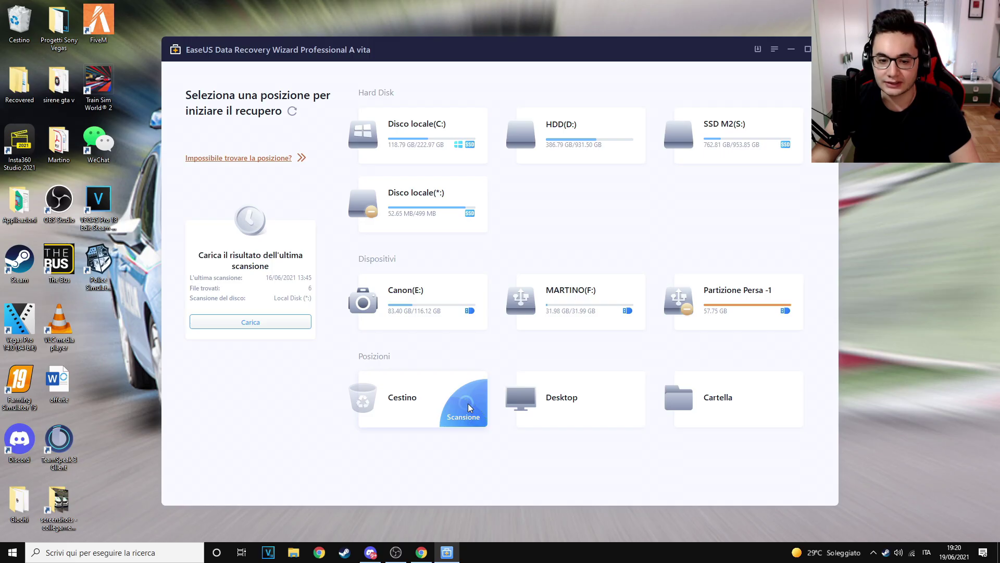
Start a recovery scan of the Recycle Bin (Cestino) location
{"action": "left_click", "coordinate": [315, 319]}
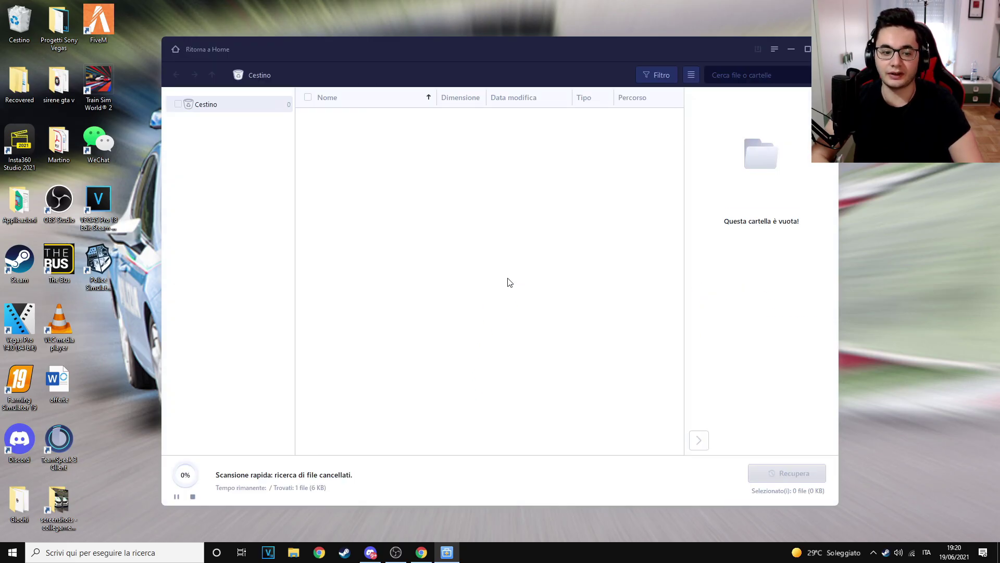